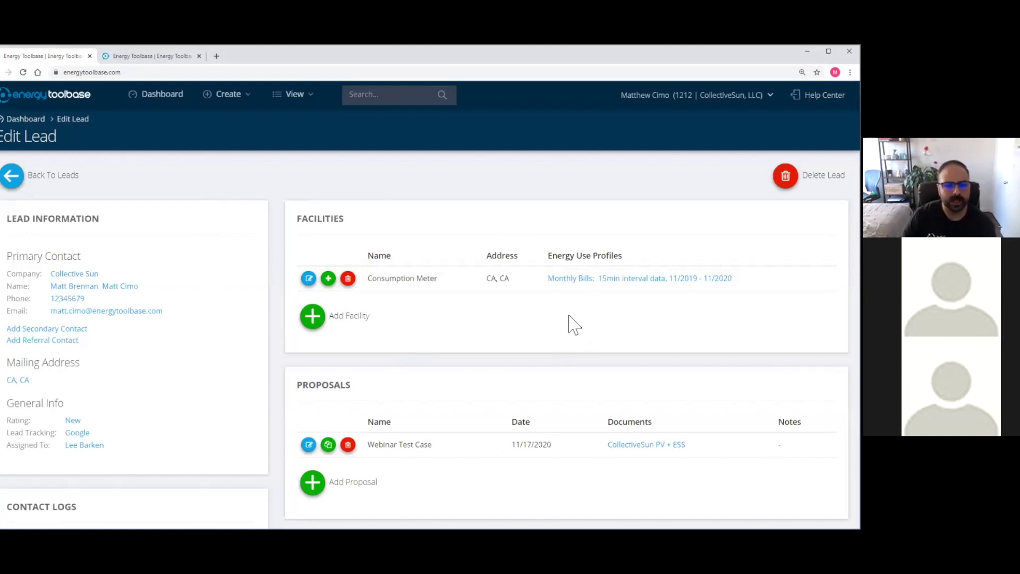
# Review the Consumption Meter's Monthly Bills energy use profile, including its rate schedule and monthly energy use, and return to the lead
pyautogui.click(631, 281)
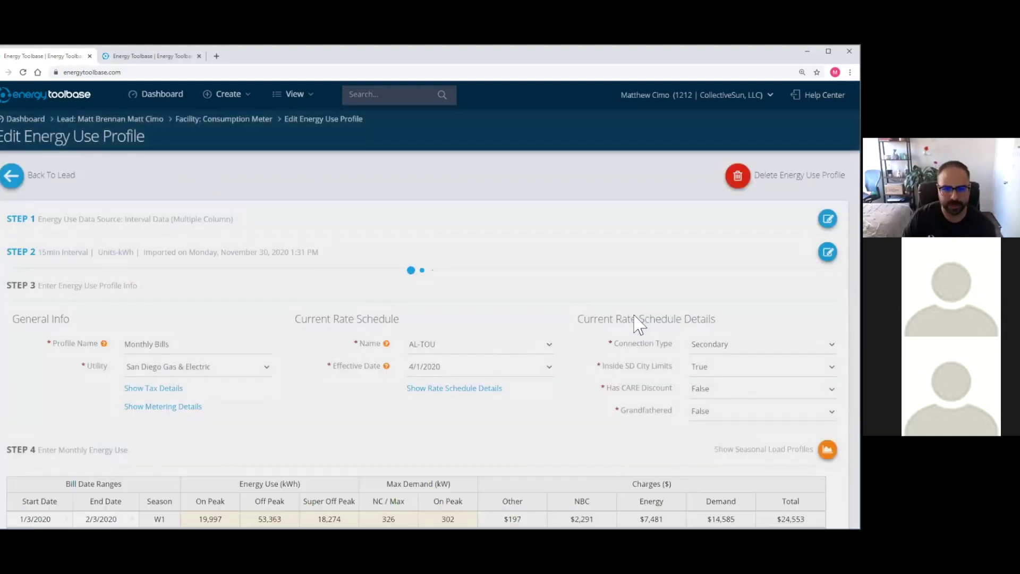
pyautogui.scroll(-3, 545, 269)
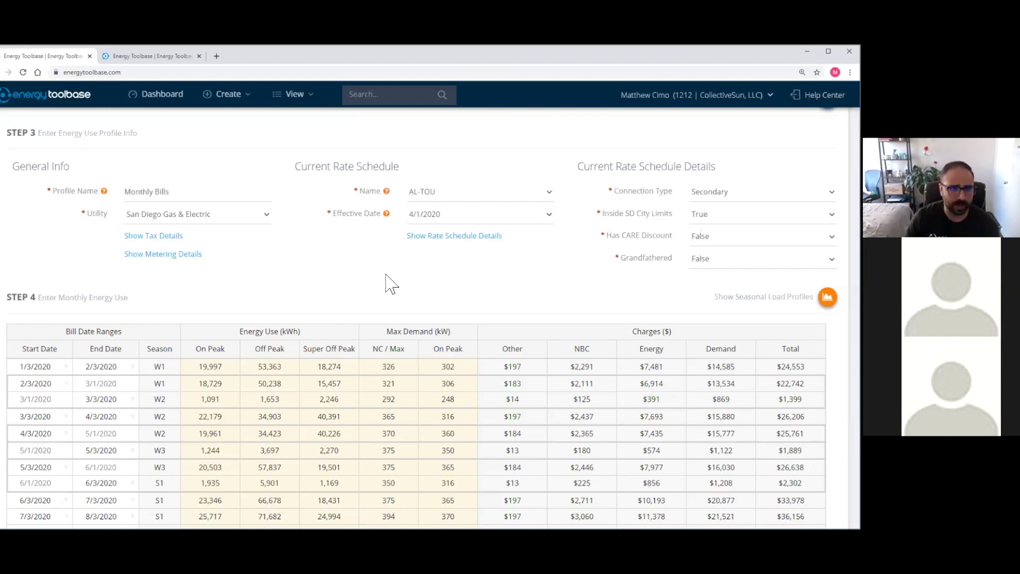
pyautogui.scroll(3, 388, 281)
pyautogui.click(21, 180)
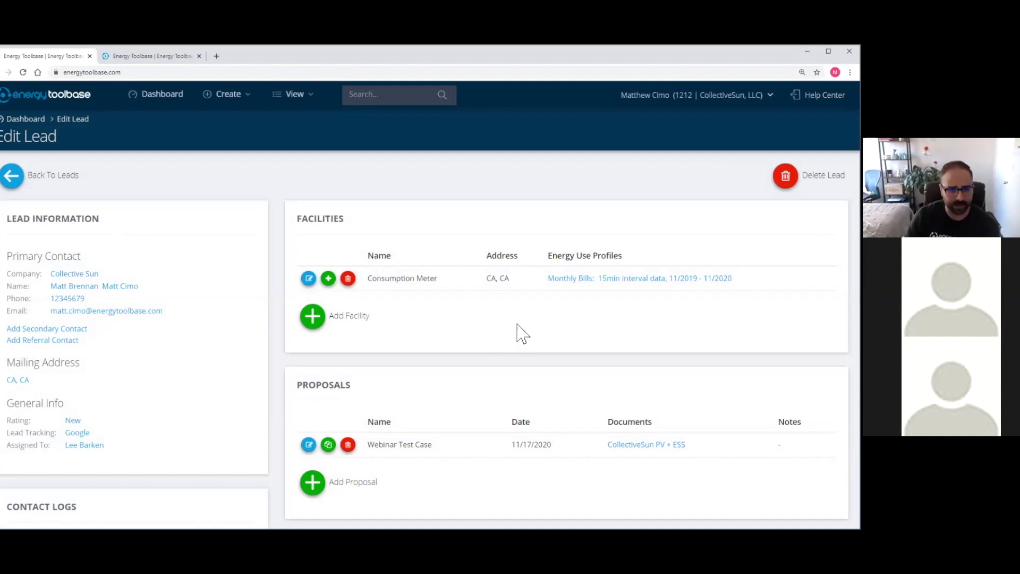
# In the already open Webinar Test Case proposal, choose Non-Profit as the customer sector and check the electricity cost escalation rate
pyautogui.click(226, 94)
pyautogui.click(155, 55)
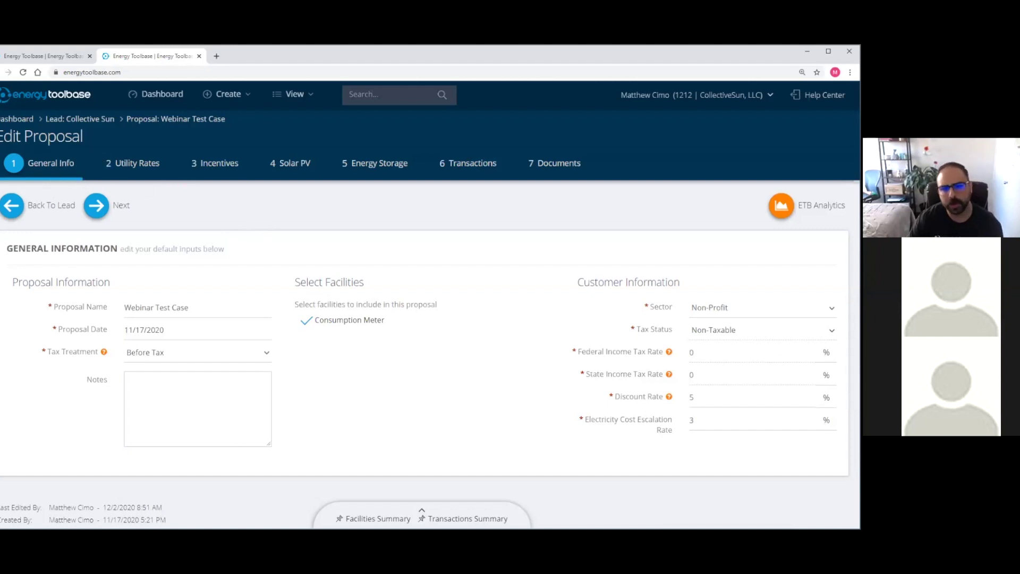
pyautogui.click(763, 308)
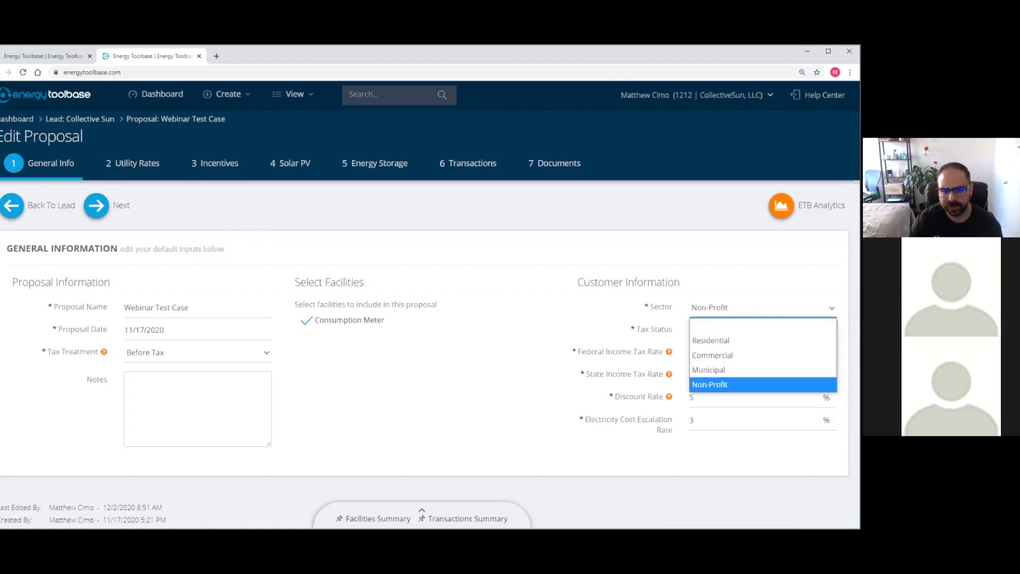
pyautogui.click(733, 384)
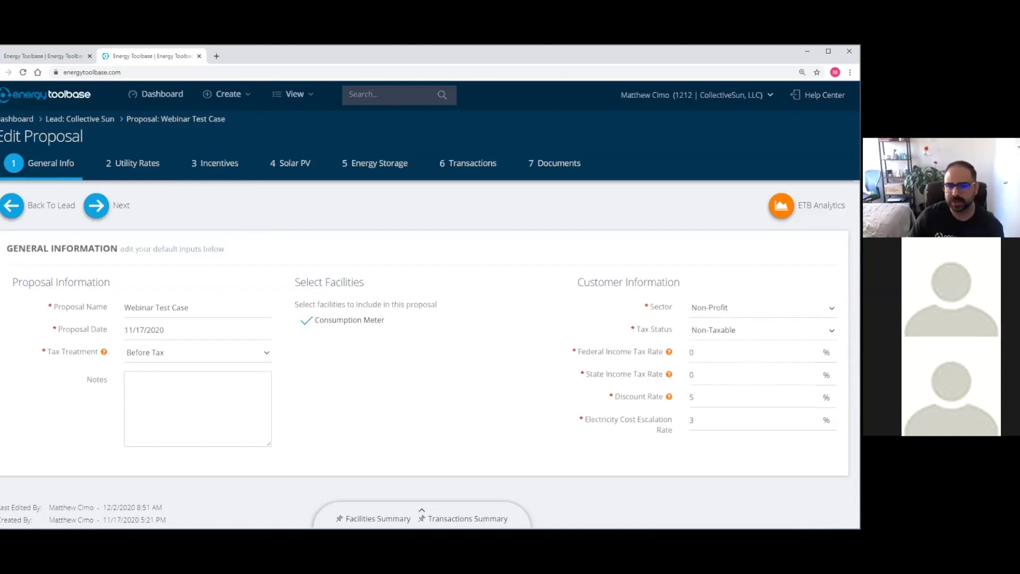
pyautogui.press('Tab')
pyautogui.press('Tab')
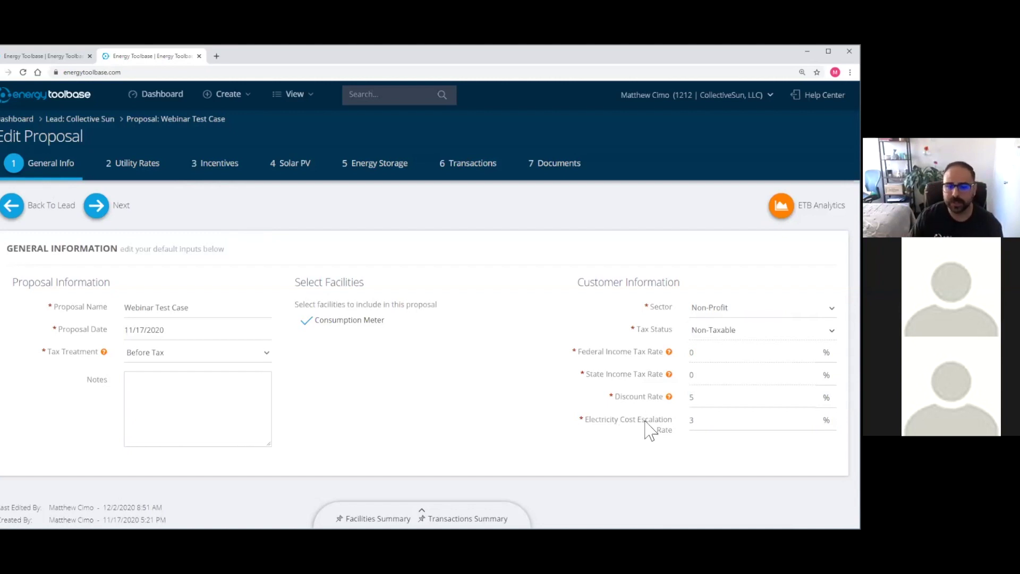
pyautogui.click(686, 422)
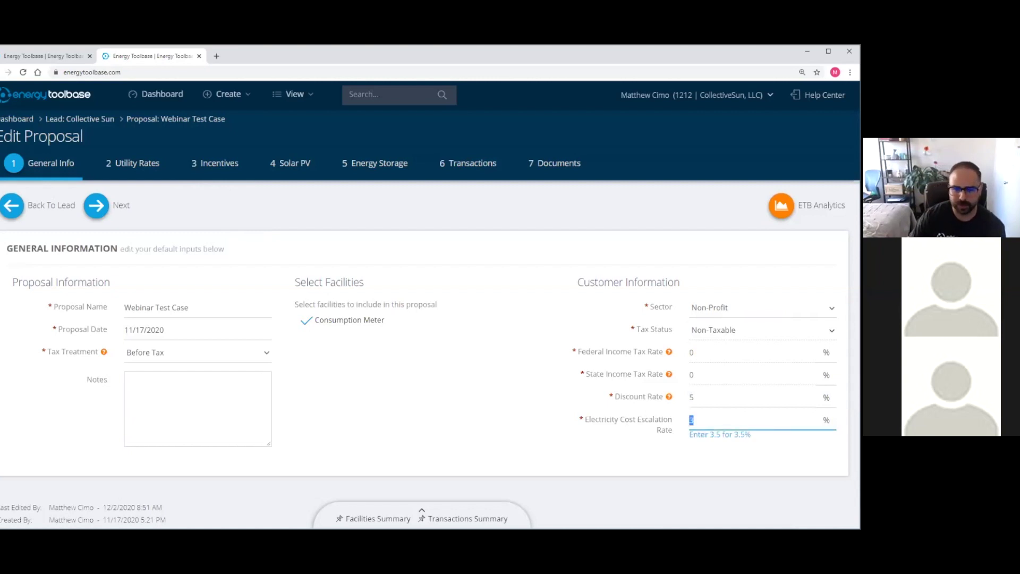
pyautogui.press('Tab')
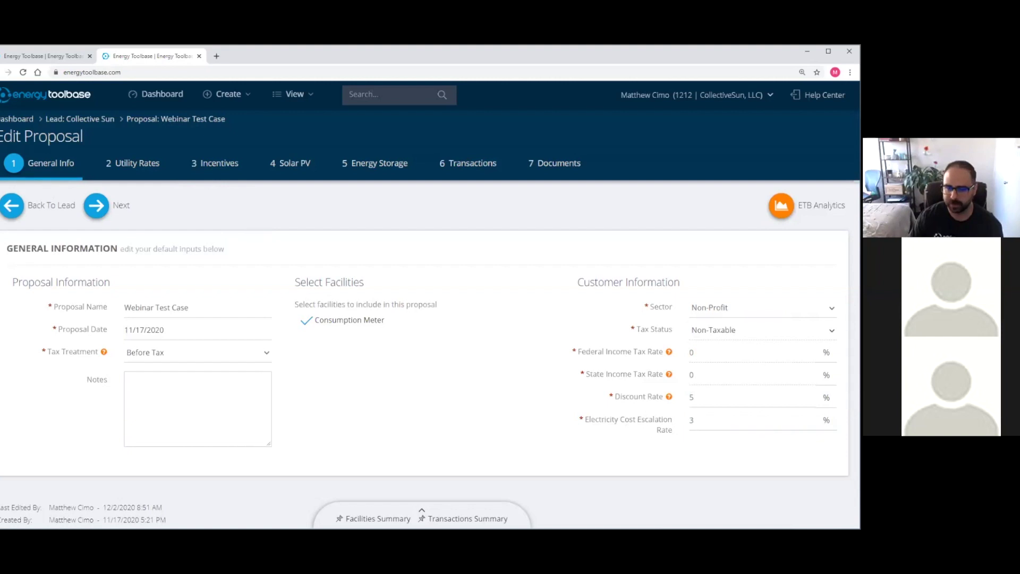
# Review the proposal's current and new utility rate schedules
pyautogui.click(144, 164)
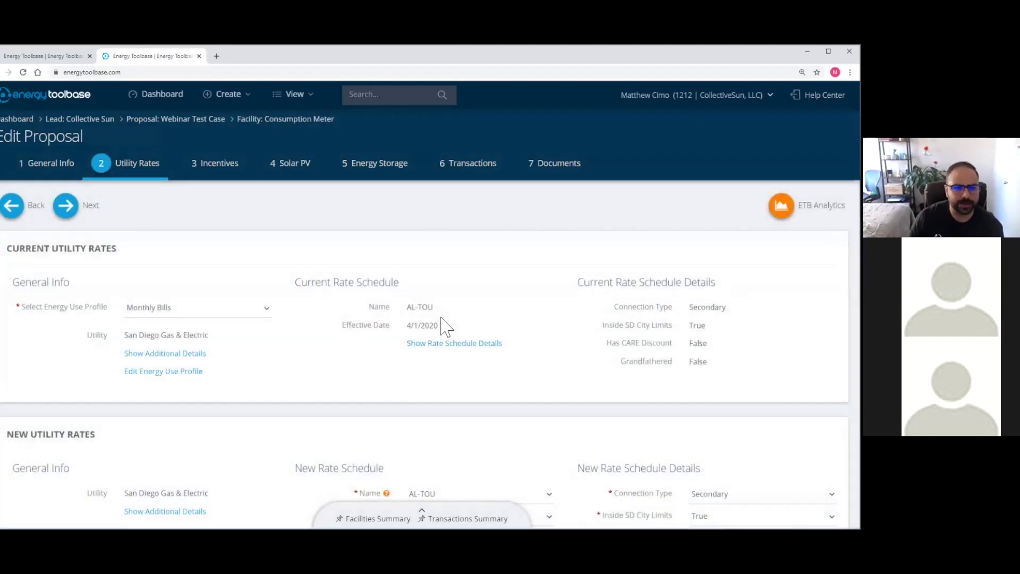
pyautogui.scroll(-3, 300, 236)
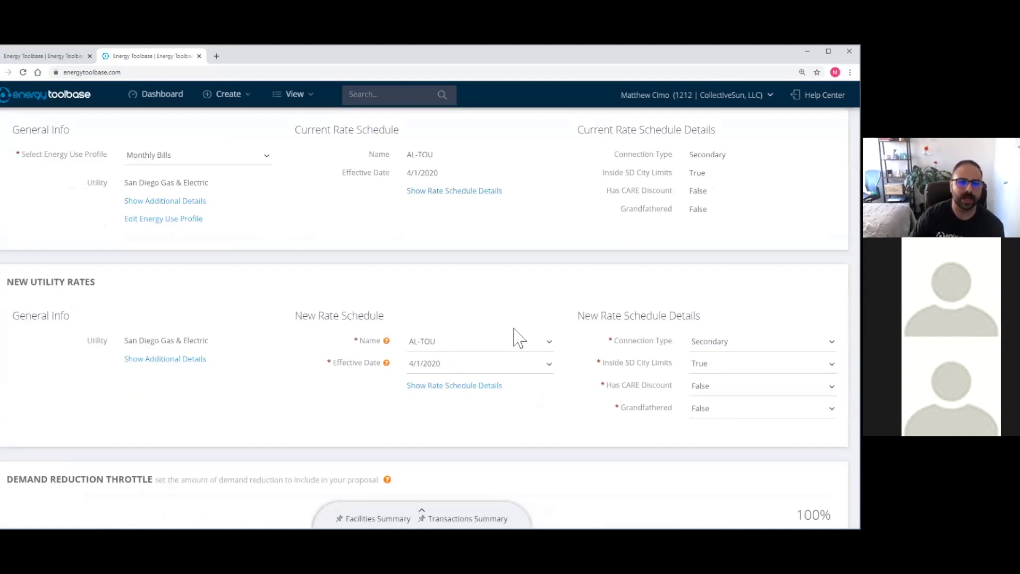
pyautogui.scroll(3, 515, 337)
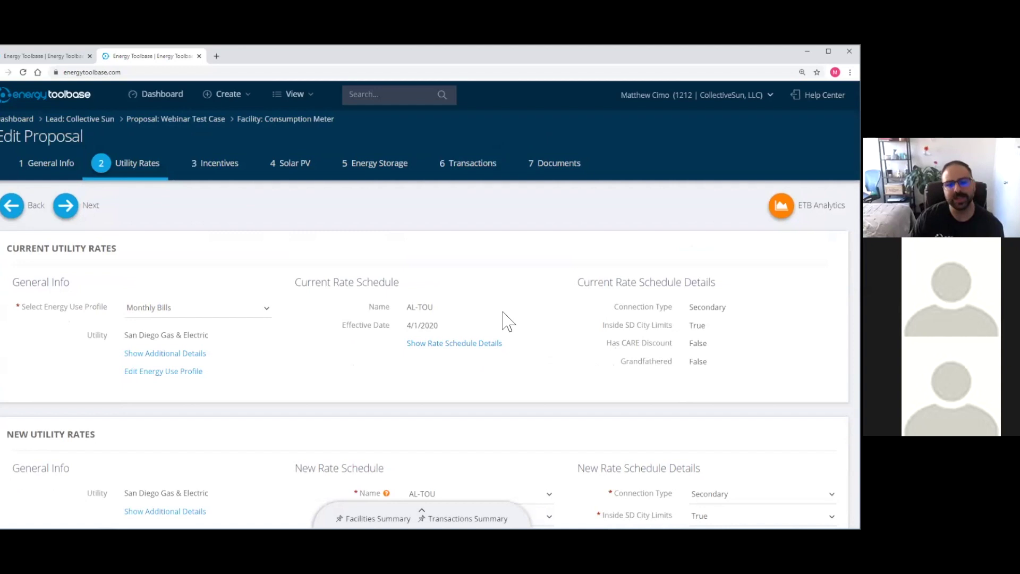
pyautogui.click(553, 319)
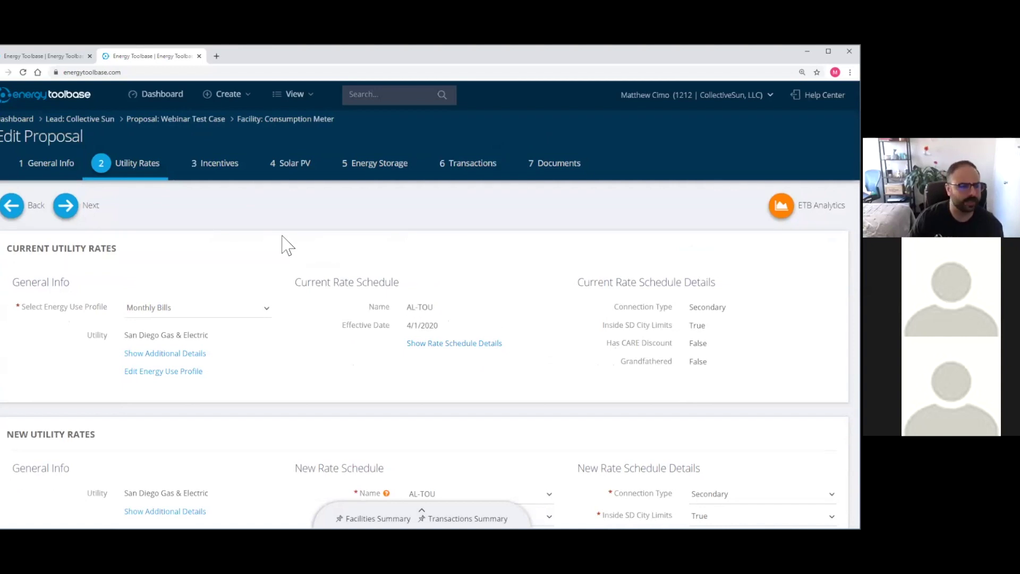
# Add the CollectiveSun Solar Discount - Solar Power Agreement (SPA) incentive to the proposal with a discount of 0.12
pyautogui.click(217, 173)
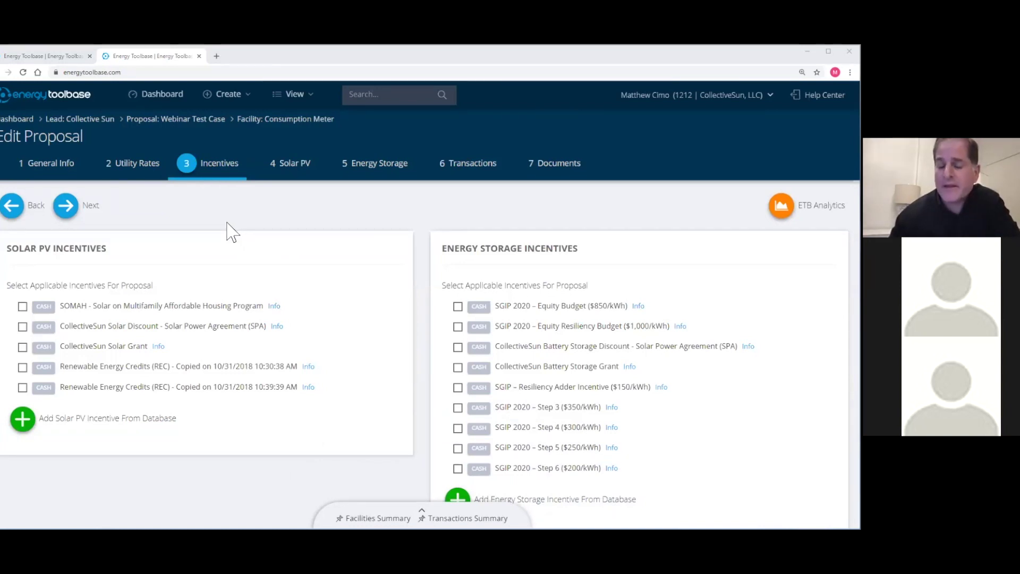
pyautogui.moveTo(68, 335); pyautogui.dragTo(149, 346)
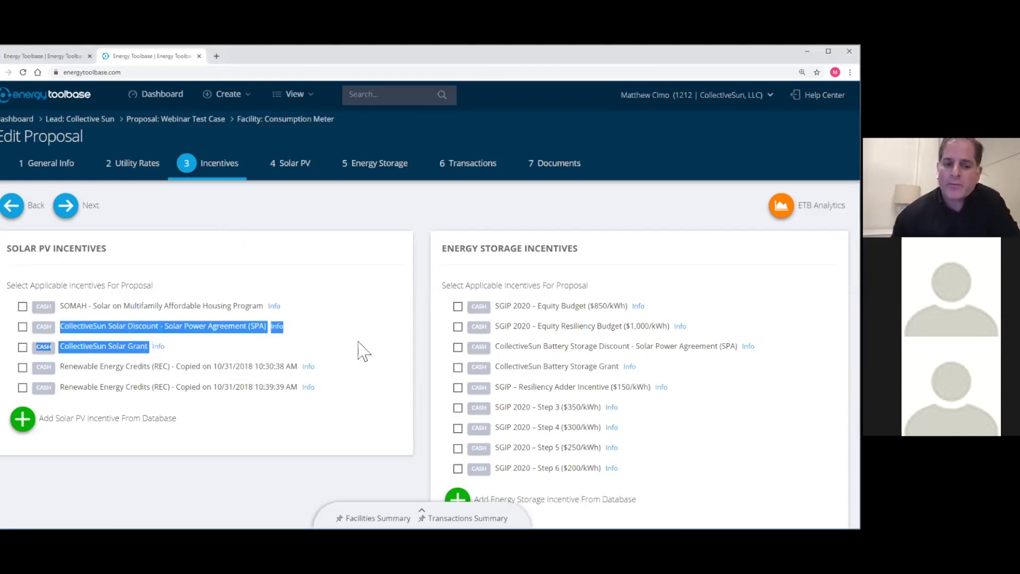
pyautogui.click(368, 198)
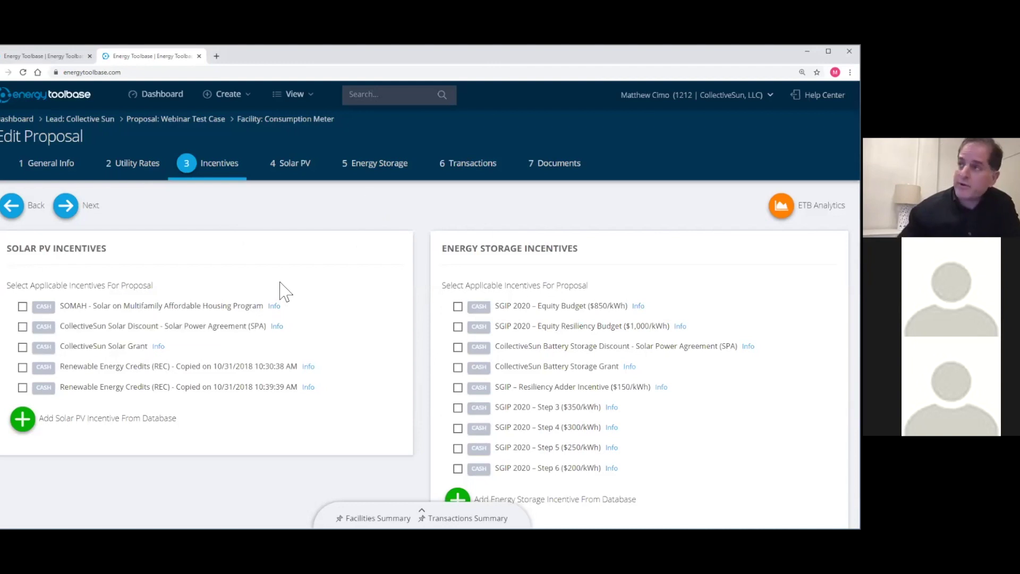
pyautogui.click(24, 328)
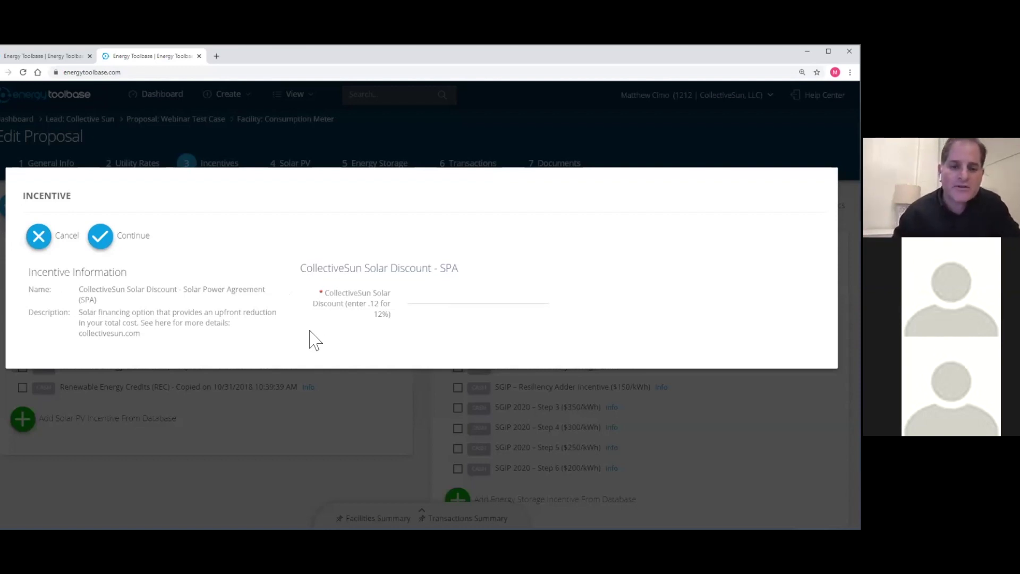
pyautogui.click(495, 297)
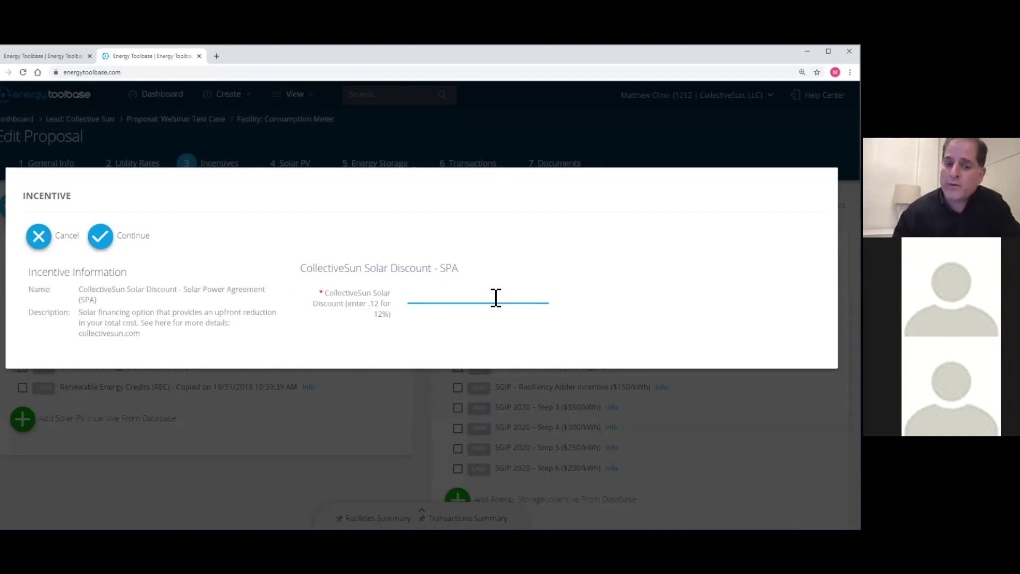
pyautogui.write('0.12')
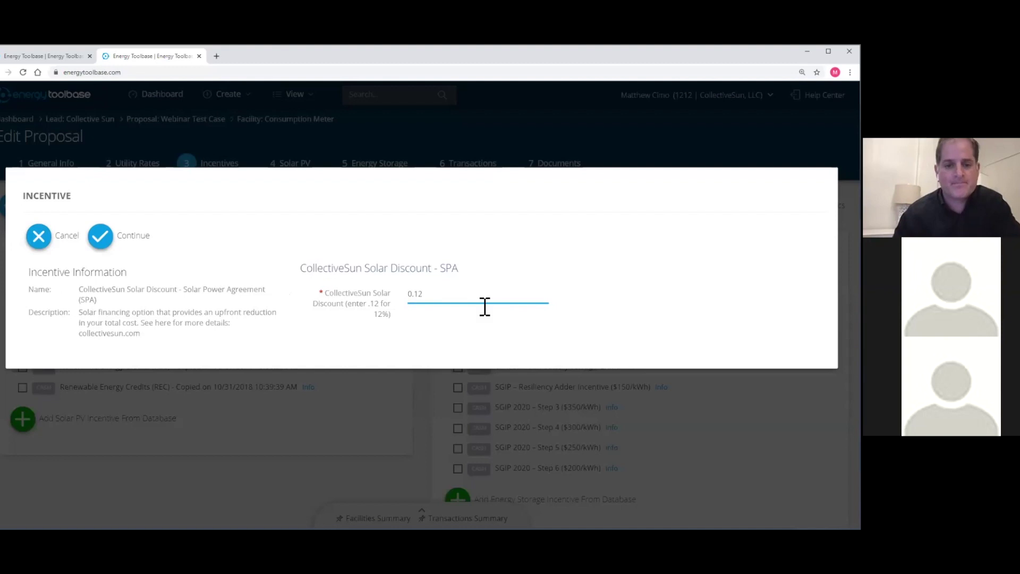
pyautogui.click(102, 243)
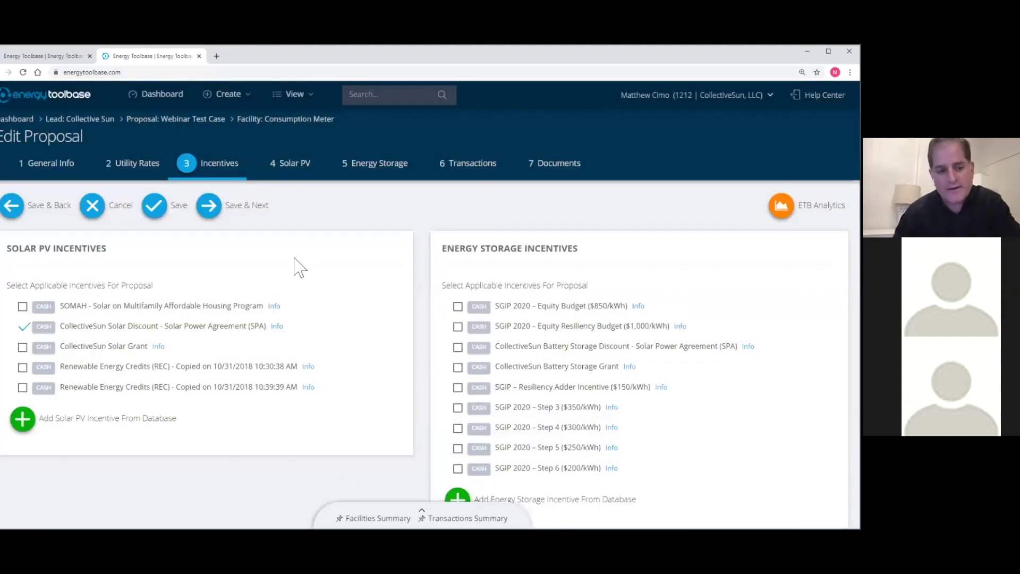
# Add the CollectiveSun Solar Grant incentive to the solar PV incentives with a value of 0.05
pyautogui.scroll(-2, 297, 250)
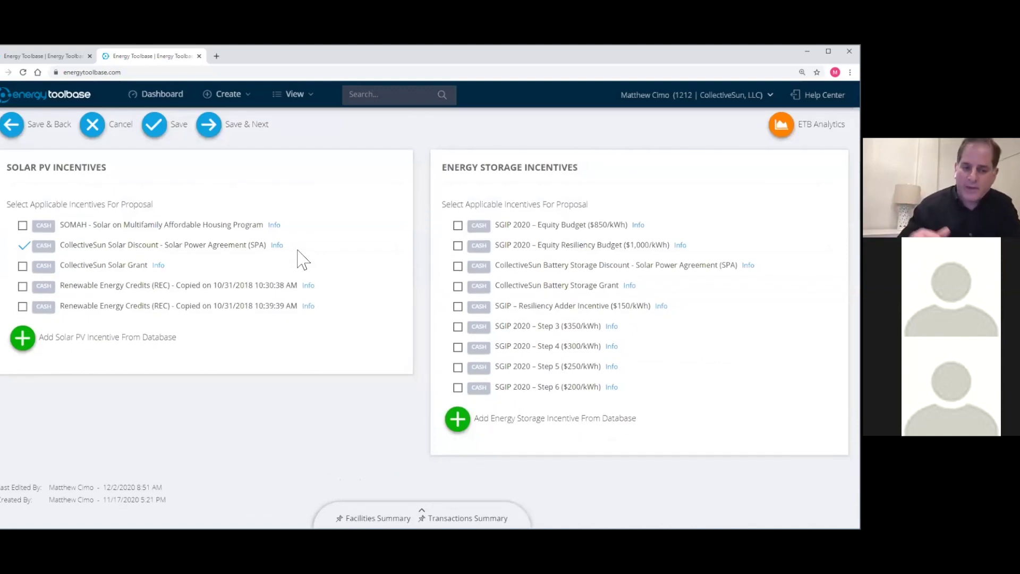
pyautogui.click(23, 267)
pyautogui.click(438, 310)
pyautogui.write('0.05')
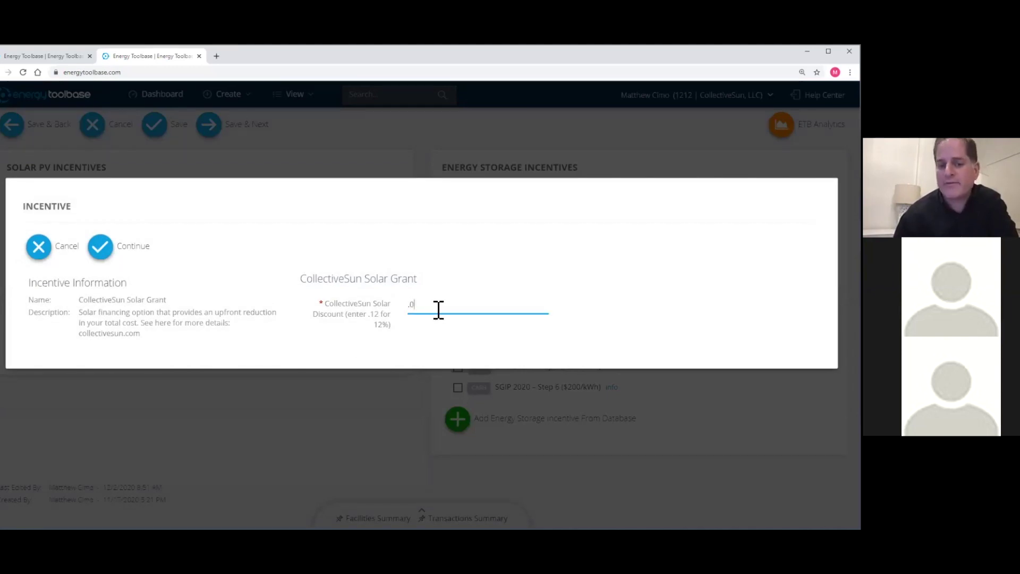
pyautogui.click(105, 254)
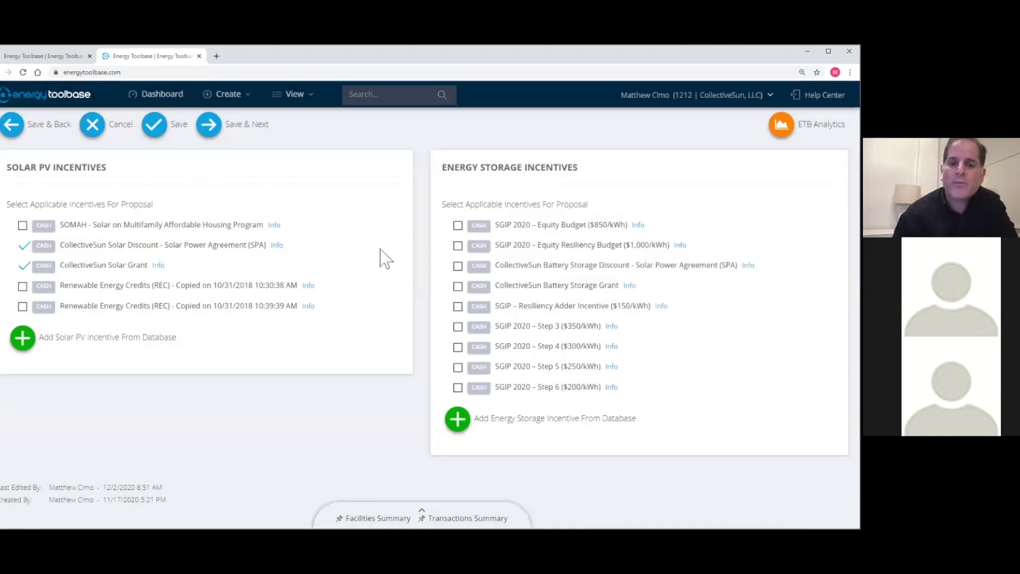
# Add the CollectiveSun Battery Storage Discount - Solar Power Agreement (SPA) energy storage incentive with a discount of 0.12
pyautogui.moveTo(622, 167); pyautogui.dragTo(442, 169)
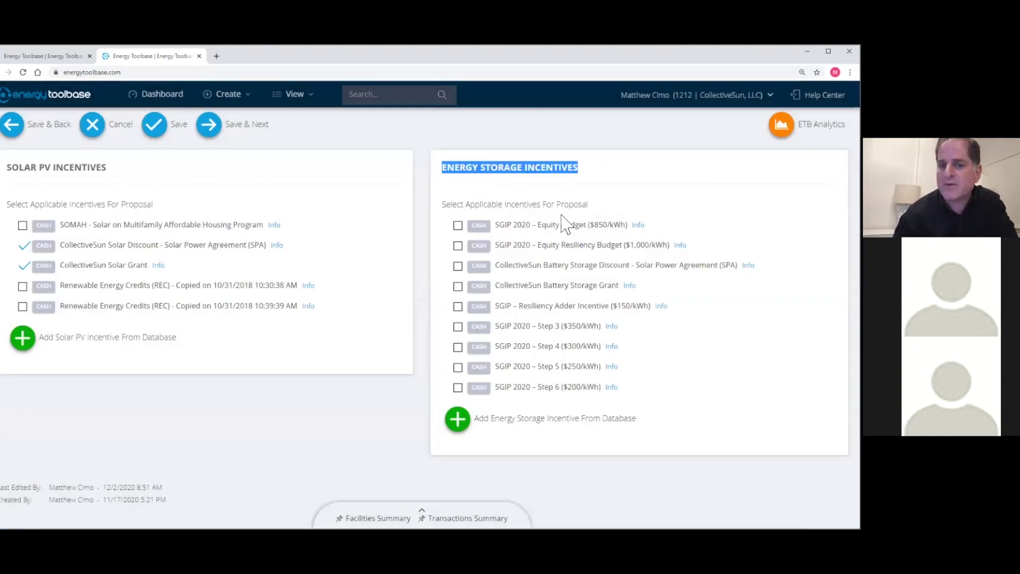
pyautogui.click(460, 269)
pyautogui.click(451, 295)
pyautogui.write('0.12')
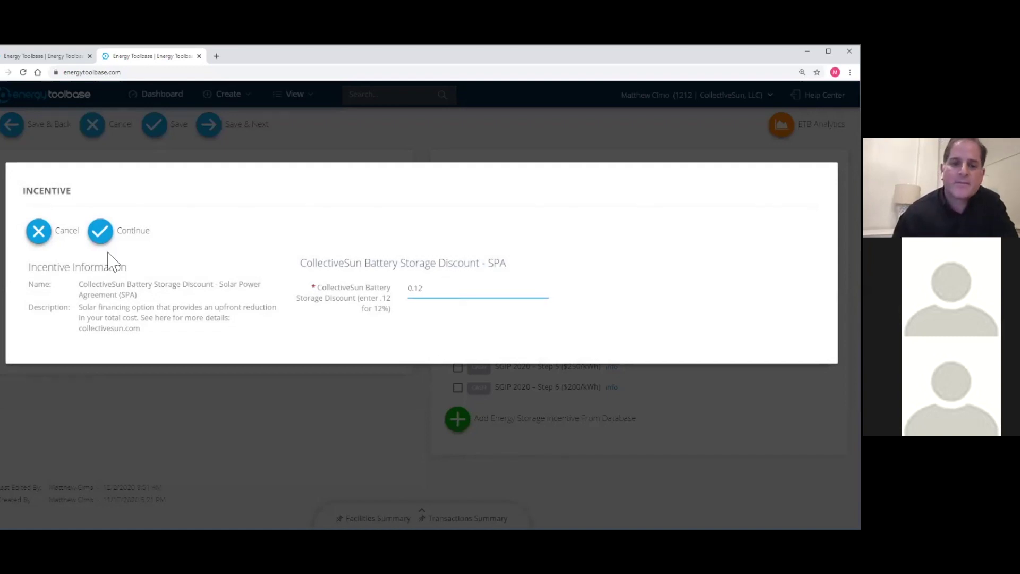
pyautogui.click(104, 234)
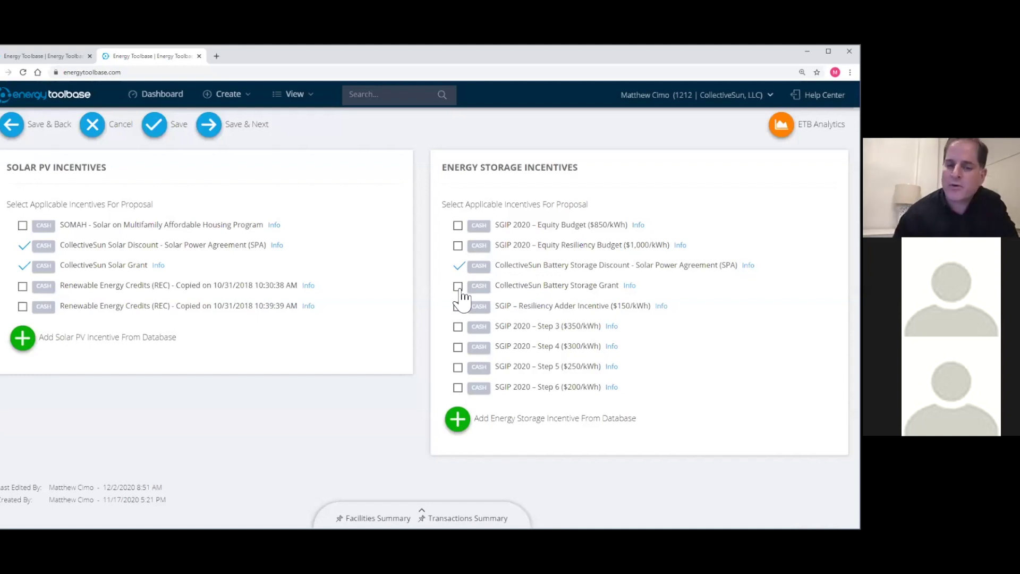
# Add the CollectiveSun Battery Storage Grant to the energy storage incentives with a value of 0.05
pyautogui.scroll(2, 459, 295)
pyautogui.scroll(-2, 460, 297)
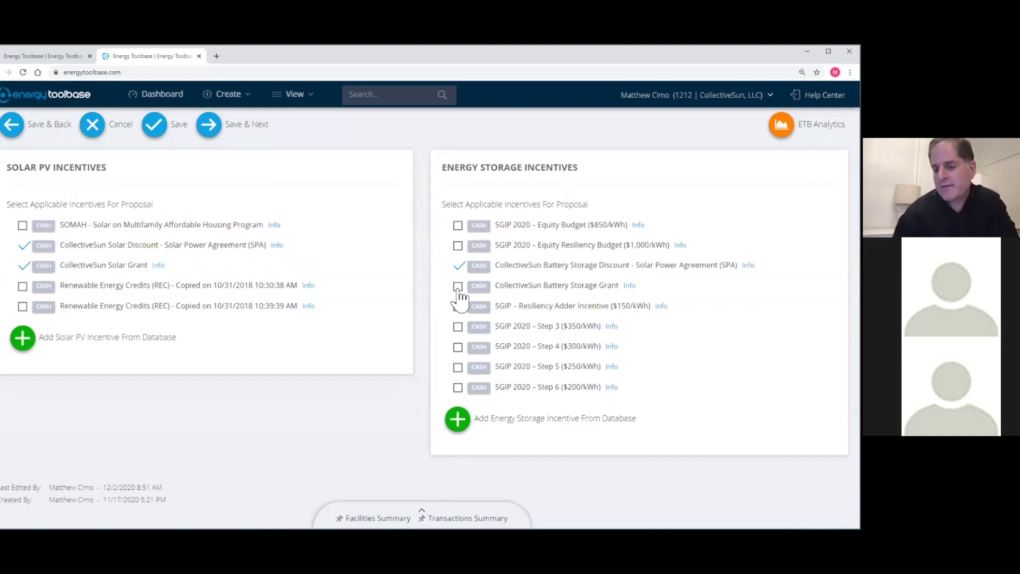
pyautogui.click(458, 289)
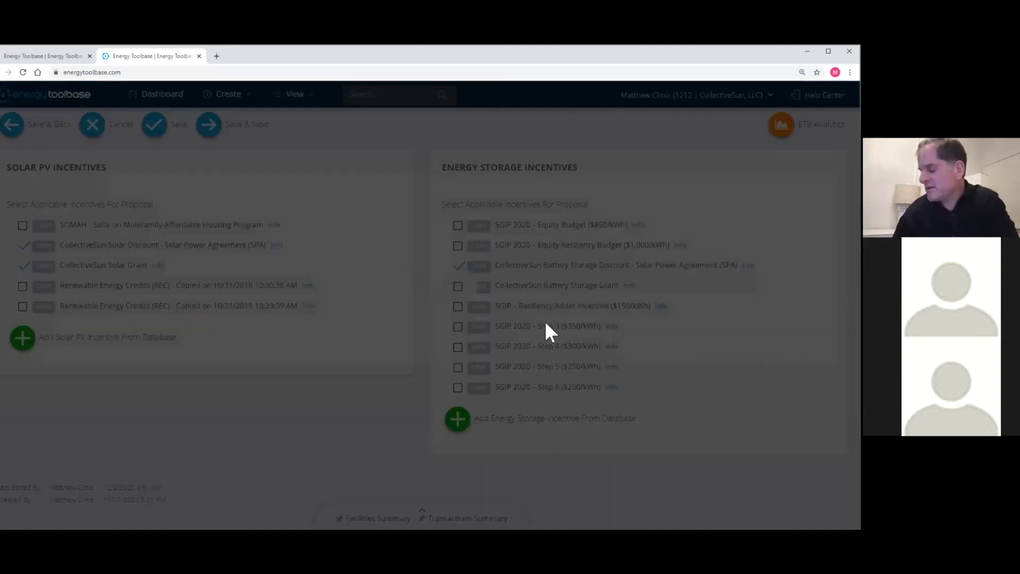
pyautogui.click(480, 305)
pyautogui.write('0.05')
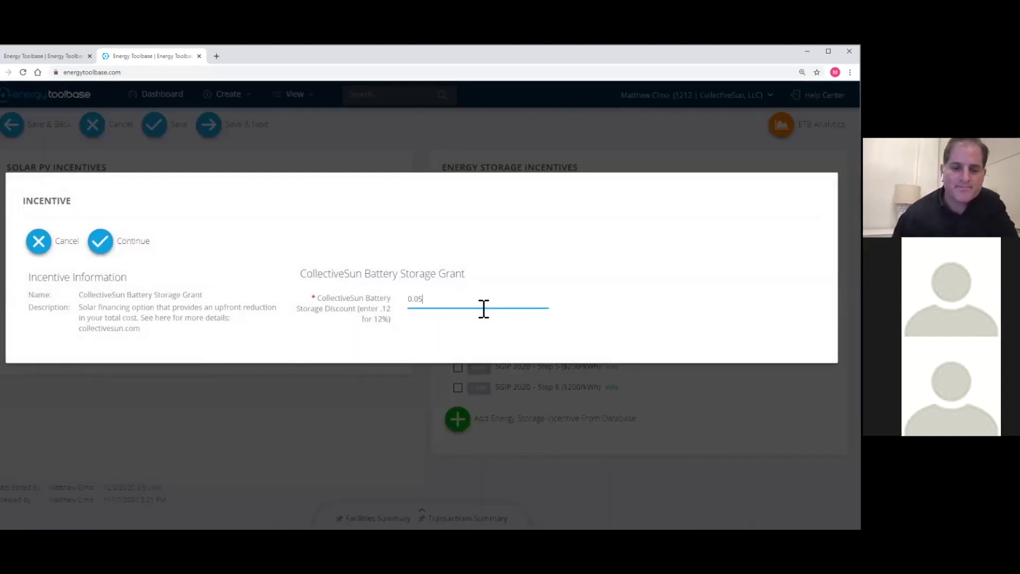
pyautogui.click(122, 248)
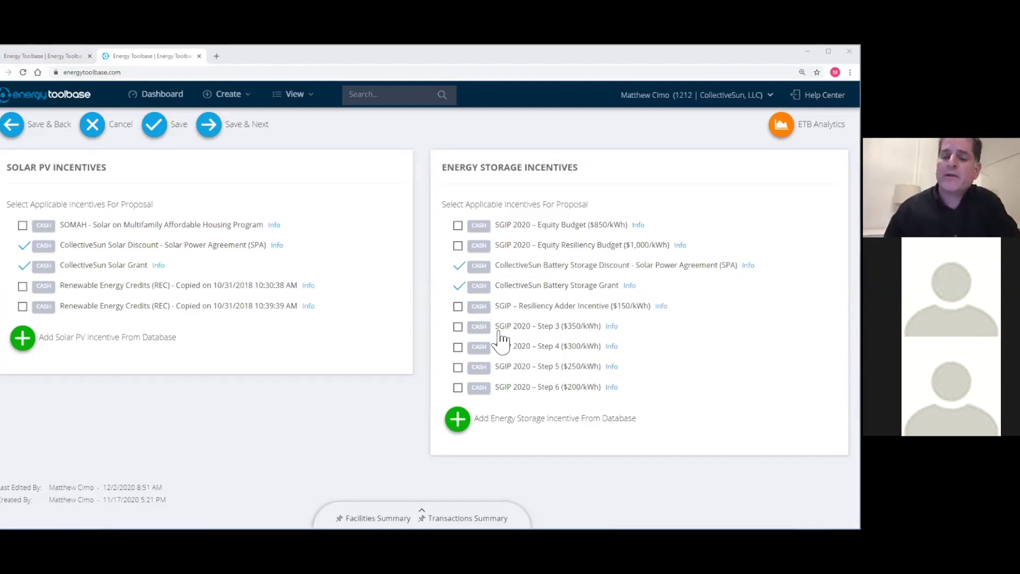
# Apply the SGIP 2020 – Step 5 ($250/kWh) energy storage incentive and save the proposal's incentives
pyautogui.tripleClick(601, 328)
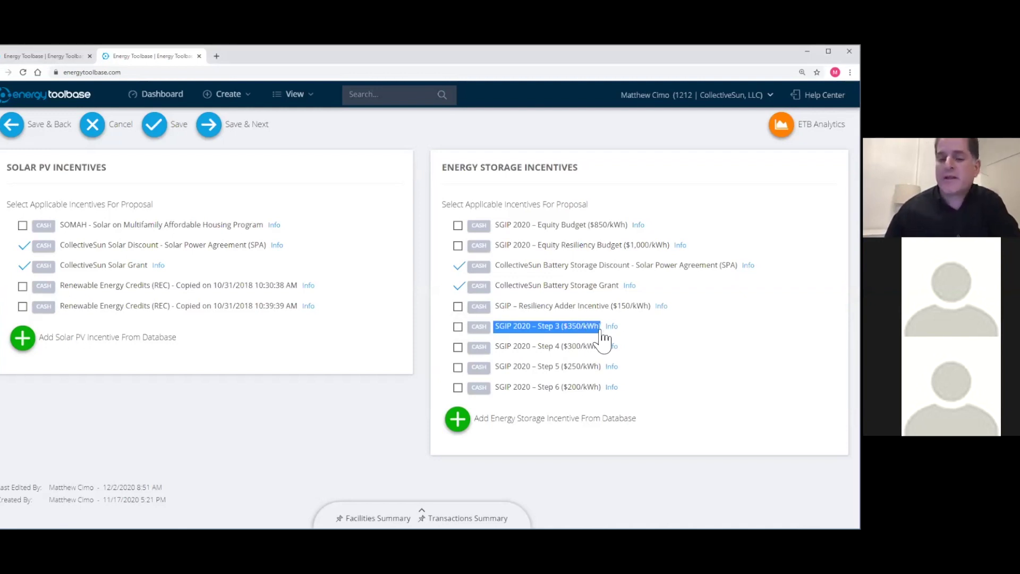
pyautogui.click(612, 473)
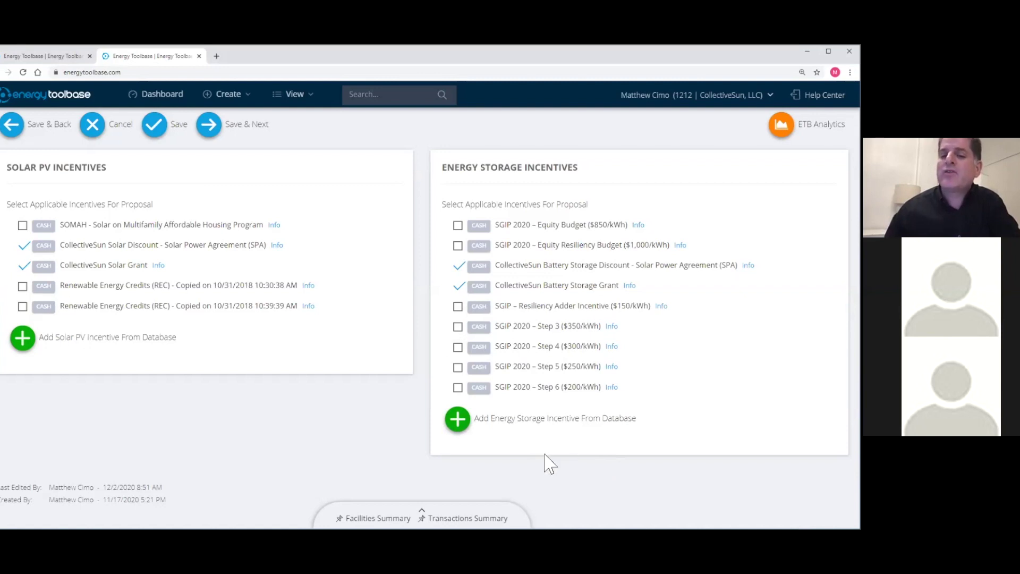
pyautogui.moveTo(496, 372); pyautogui.dragTo(601, 374)
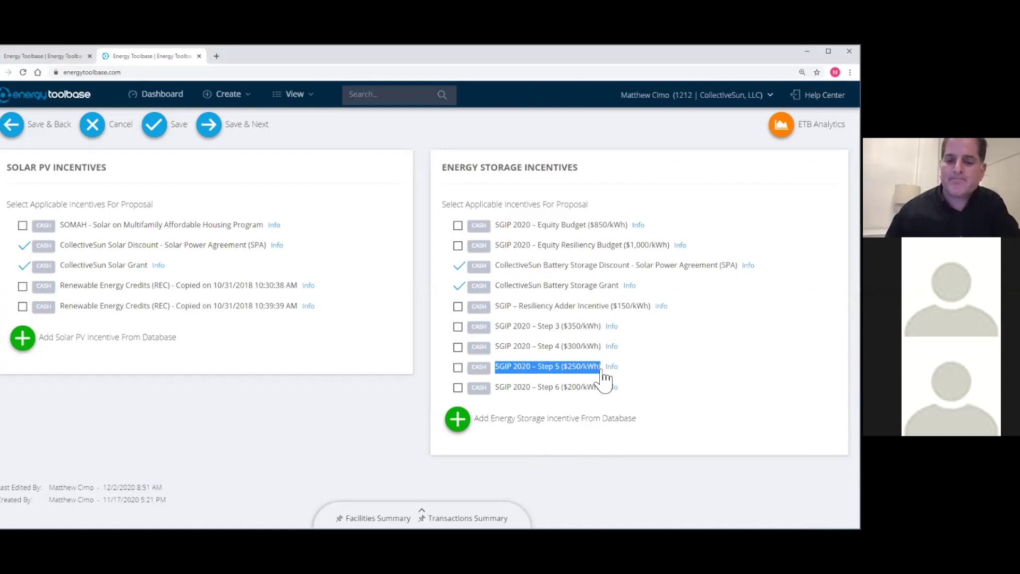
pyautogui.click(457, 369)
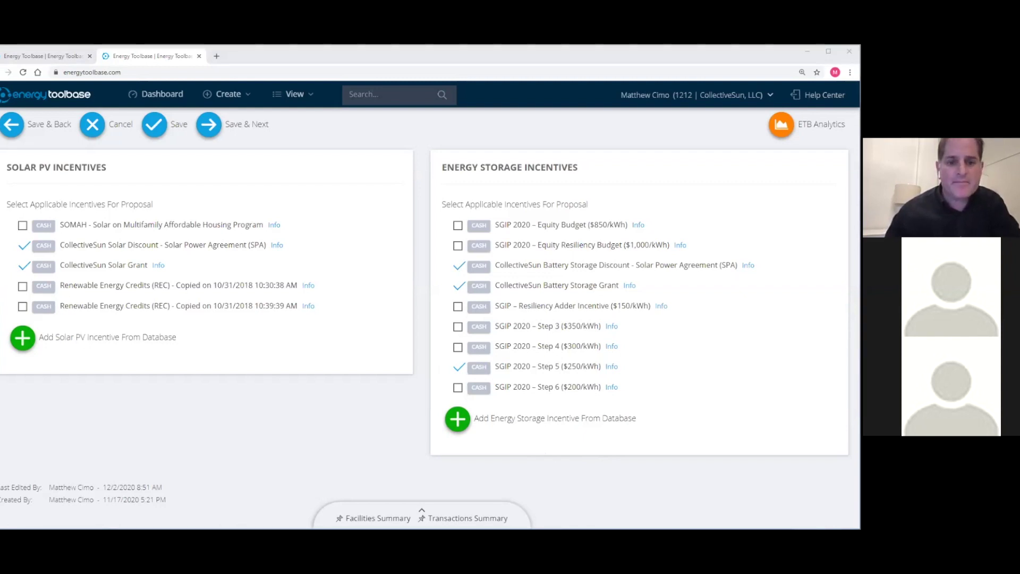
pyautogui.click(156, 125)
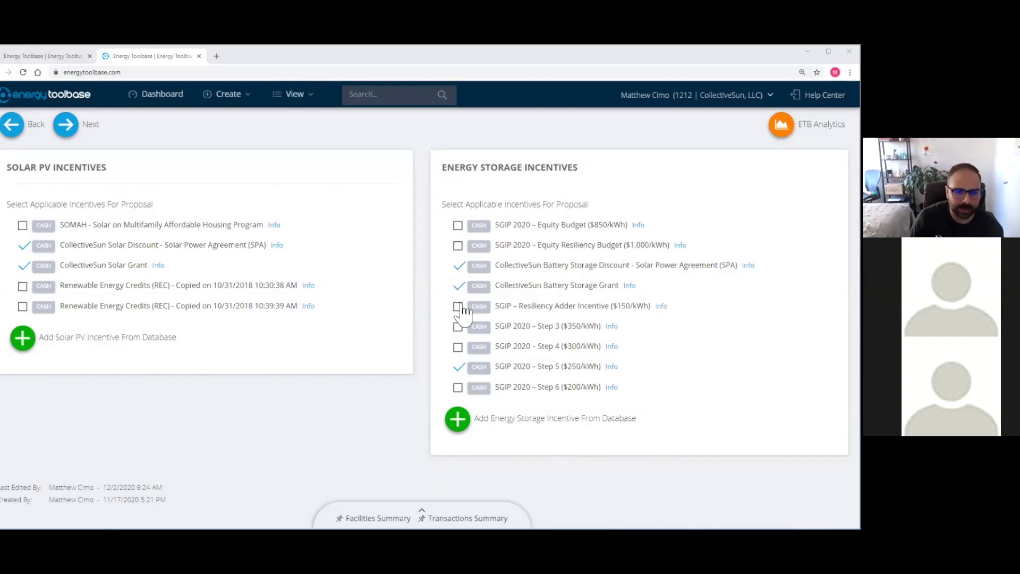
# Open the proposal's Solar PV section and review the system cost, equipment and performance details of PV Array 1
pyautogui.scroll(2, 336, 381)
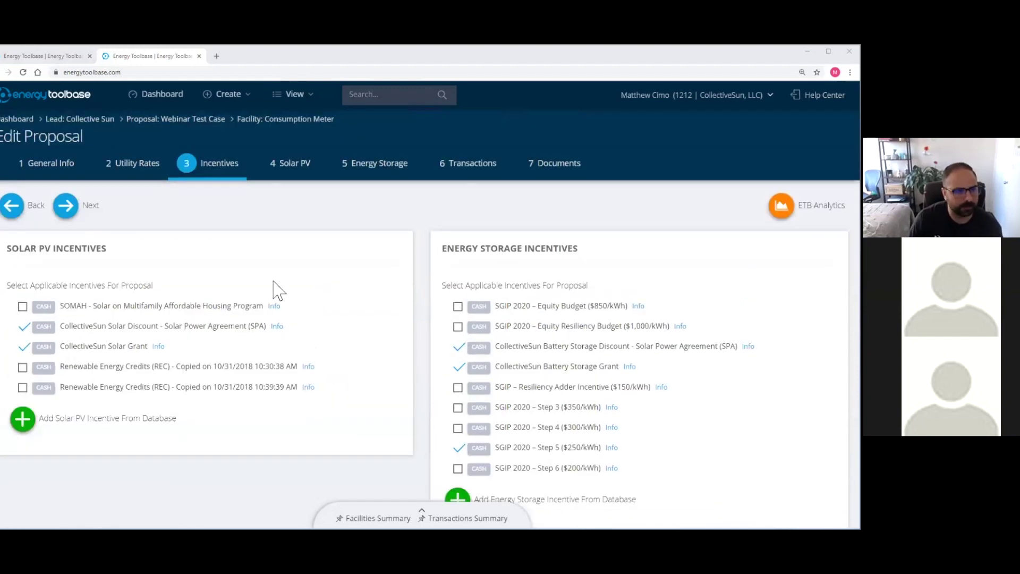
pyautogui.click(285, 171)
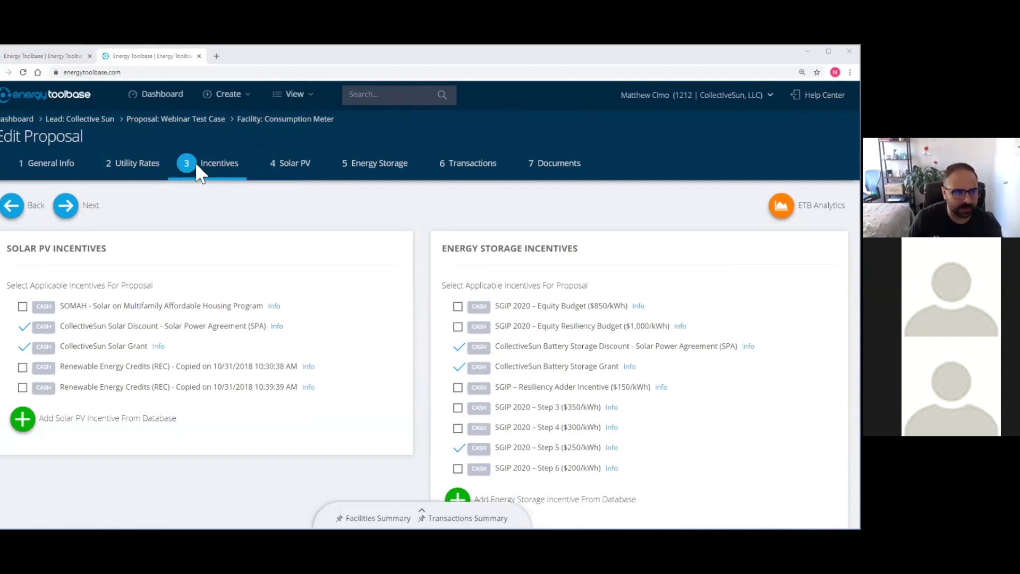
pyautogui.click(284, 170)
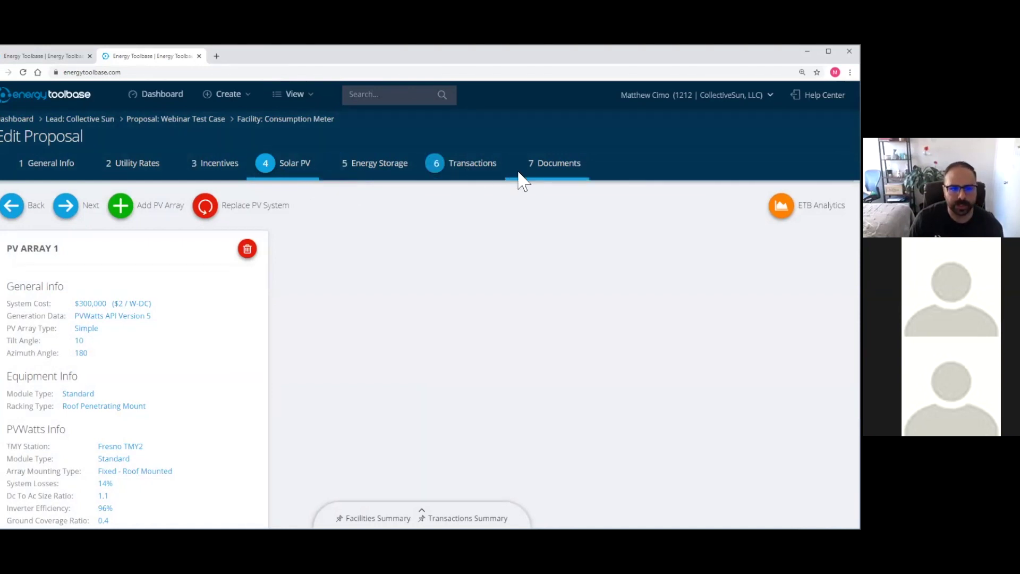
pyautogui.scroll(-3, 191, 260)
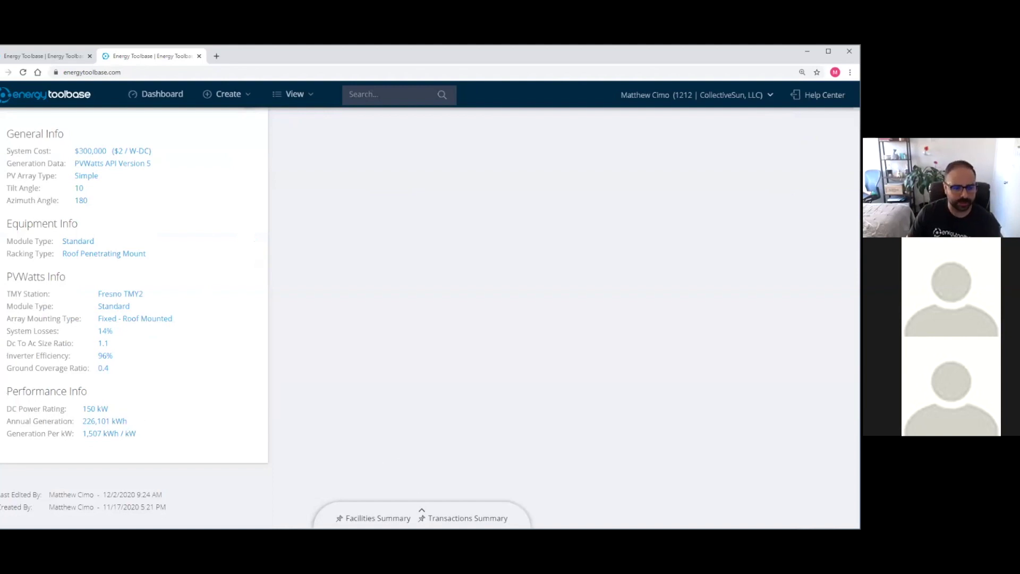
# Show the facilities summary and check the total project cost and PV rating of the Consumption Meter facility
pyautogui.click(404, 517)
pyautogui.moveTo(95, 466); pyautogui.dragTo(66, 466)
pyautogui.click(81, 470)
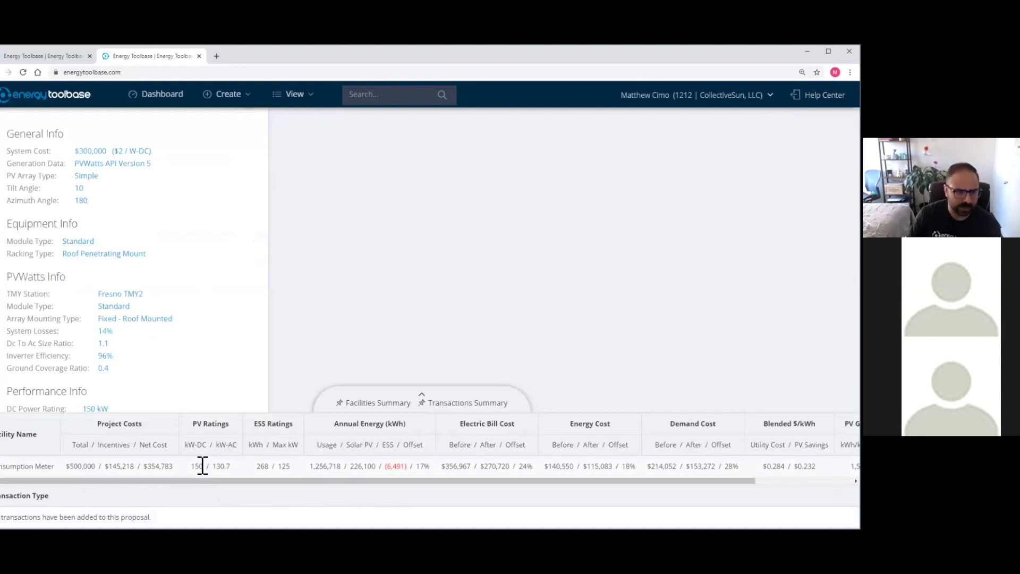
pyautogui.moveTo(205, 466); pyautogui.dragTo(193, 470)
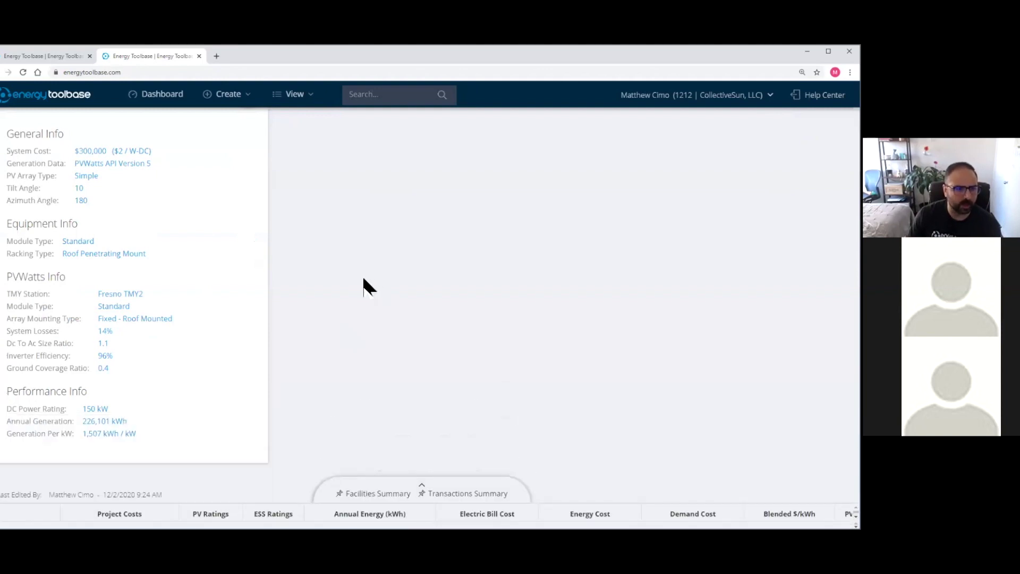
# In the Energy Storage section, try replacing the existing system, examine the available ESS simulation options, and cancel the replacement
pyautogui.scroll(3, 364, 285)
pyautogui.click(386, 163)
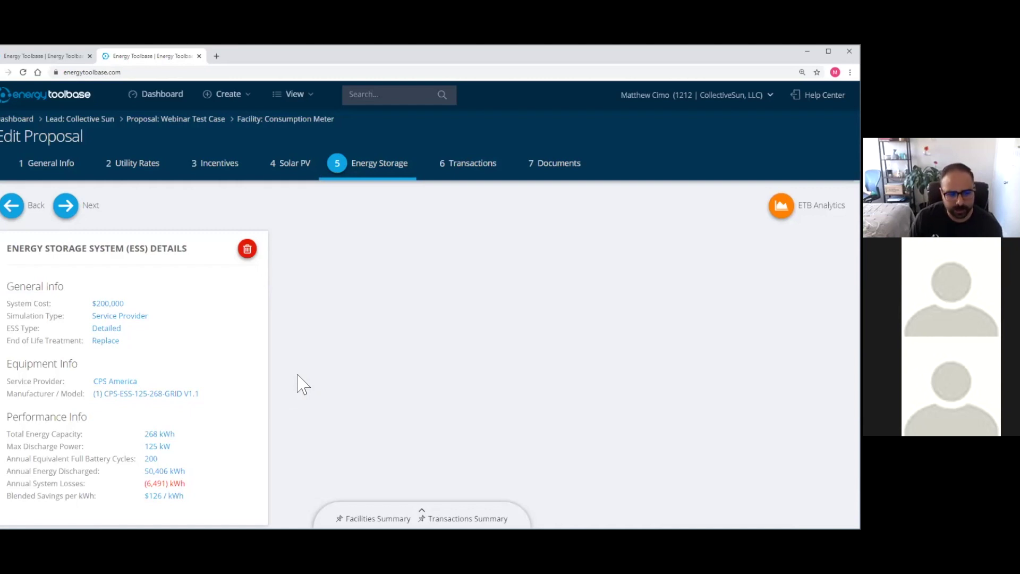
pyautogui.click(247, 249)
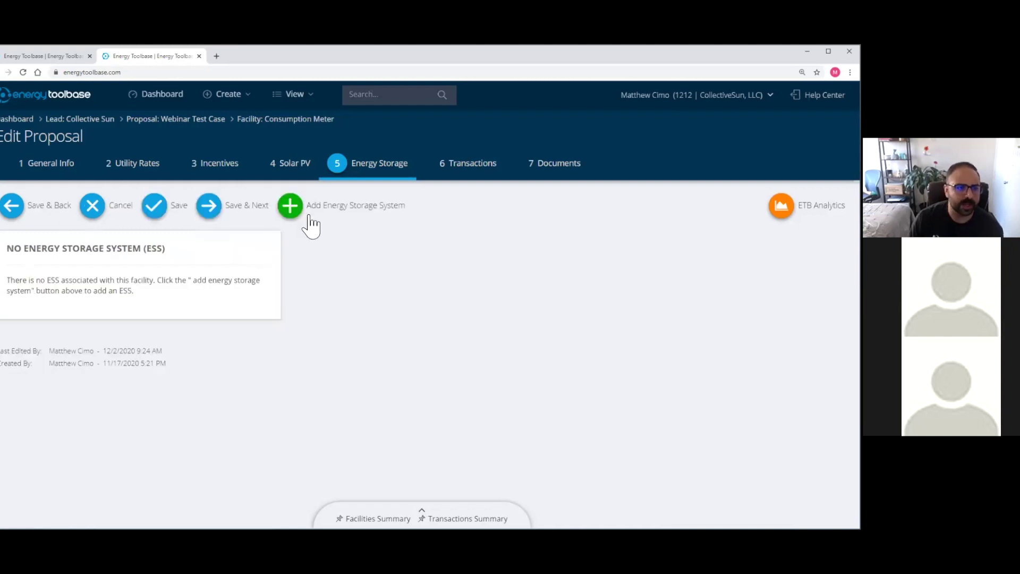
pyautogui.click(291, 206)
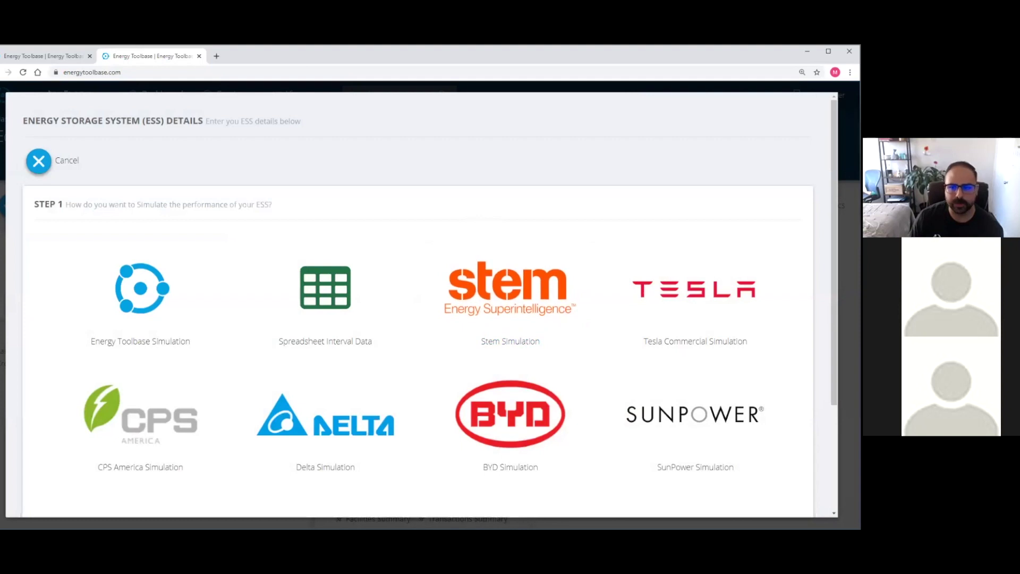
pyautogui.scroll(-2, 430, 310)
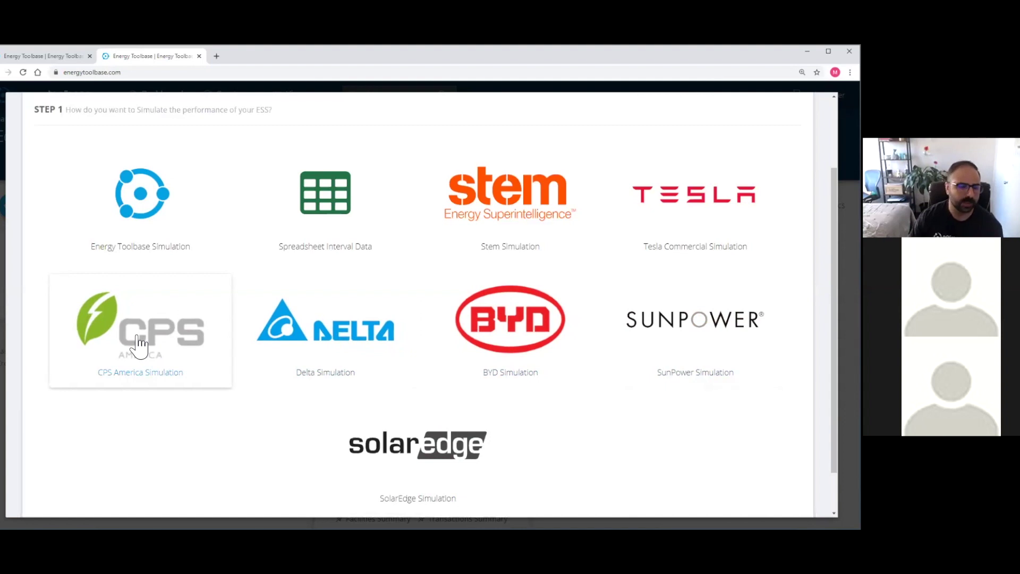
pyautogui.scroll(2, 421, 214)
pyautogui.click(64, 160)
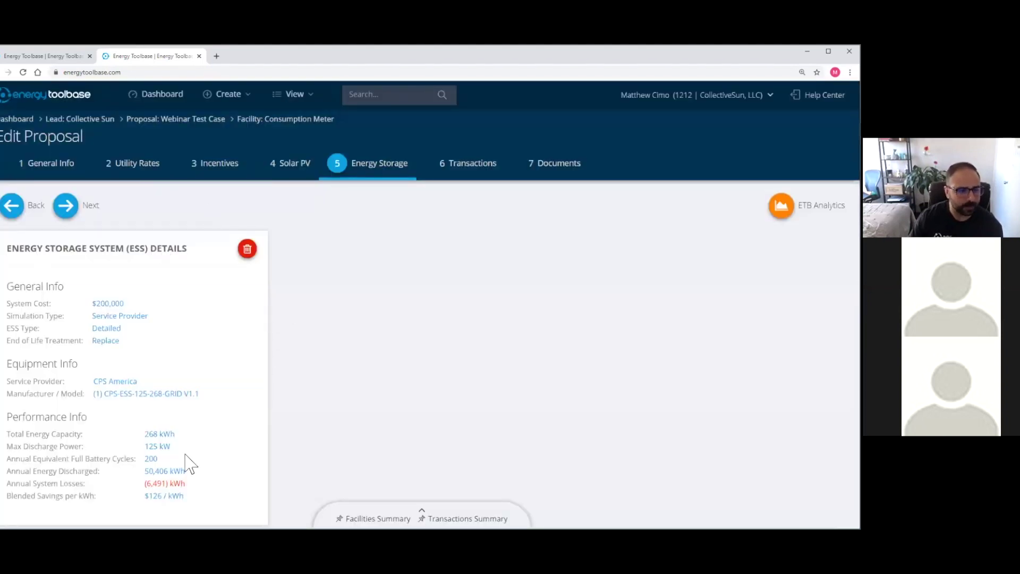
# Review the existing energy storage system's details and open the proposal's Transactions section
pyautogui.scroll(-2, 298, 346)
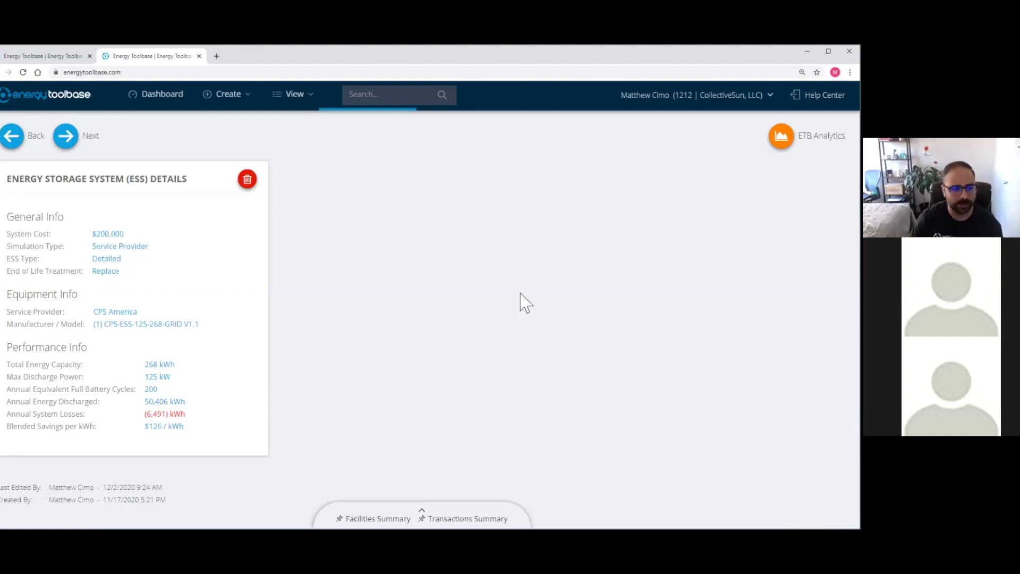
pyautogui.scroll(2, 520, 303)
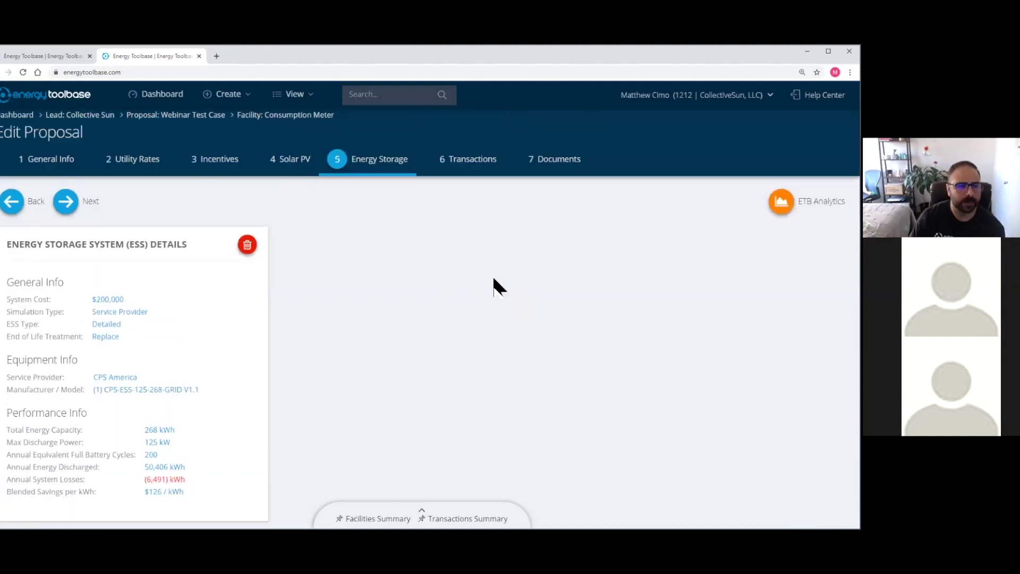
pyautogui.click(477, 167)
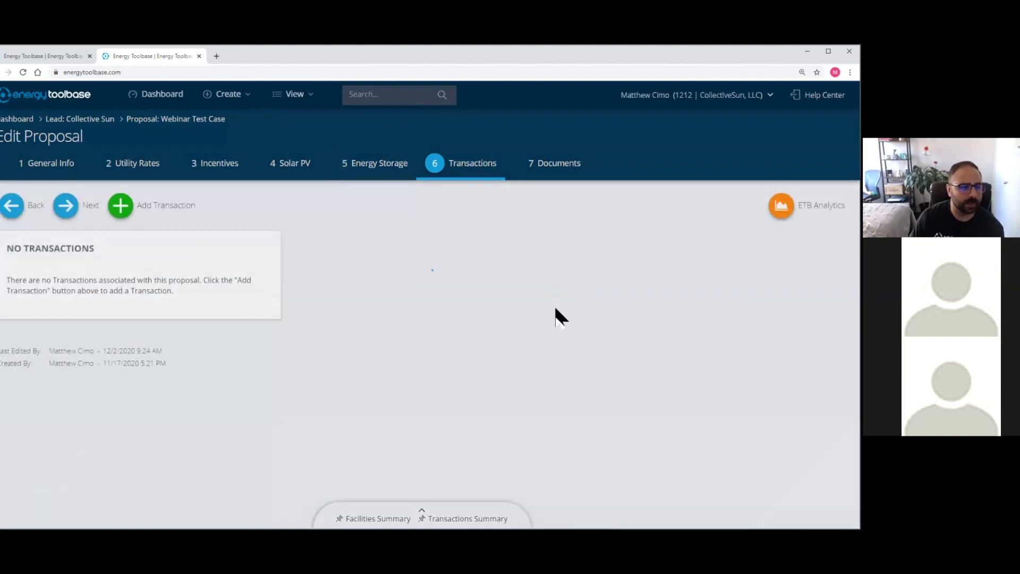